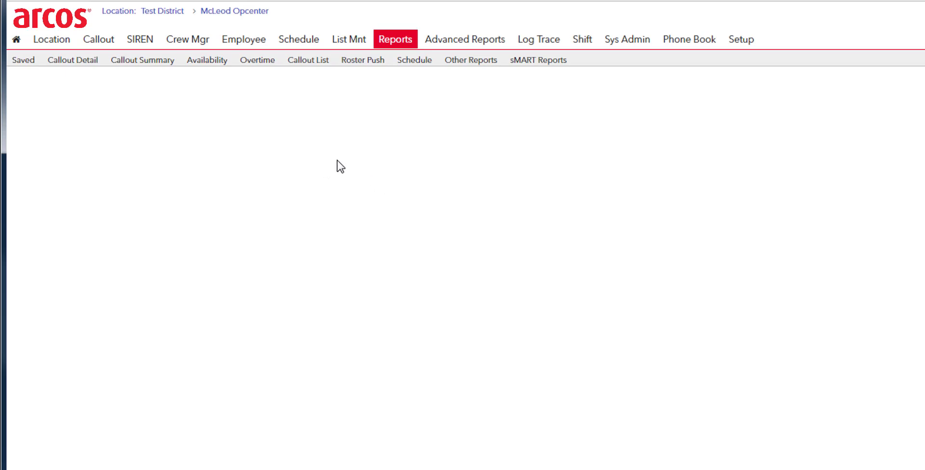
Step: Open the Shift Coverage report from the schedule reports
click(415, 60)
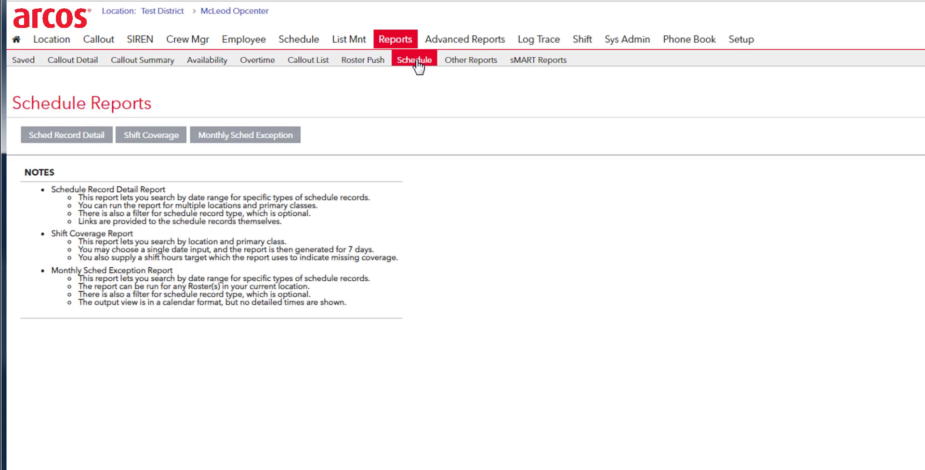
click(154, 134)
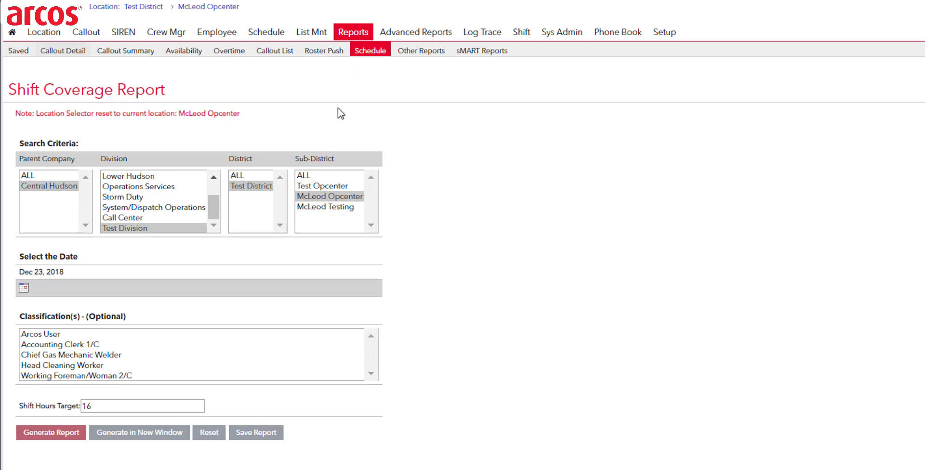
click(355, 33)
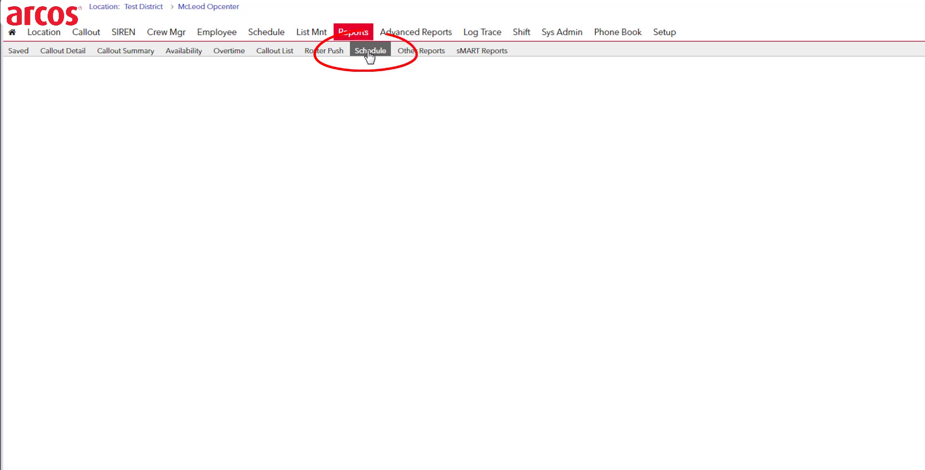
click(370, 52)
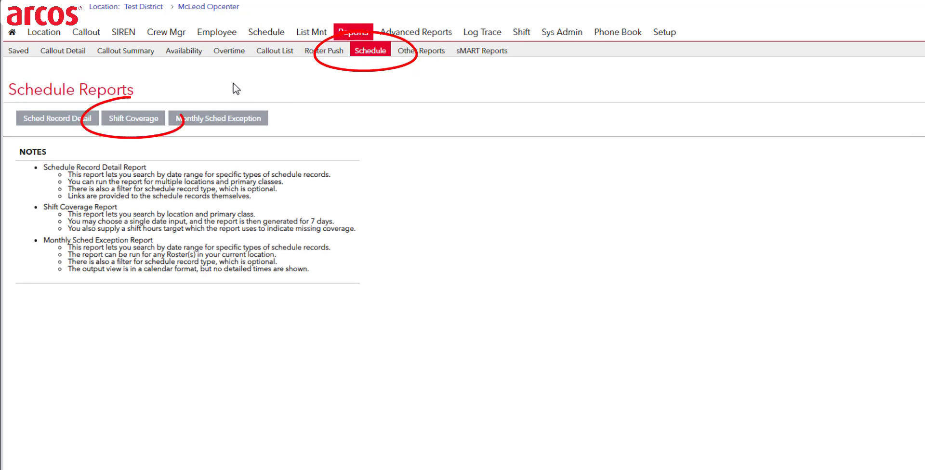
click(123, 120)
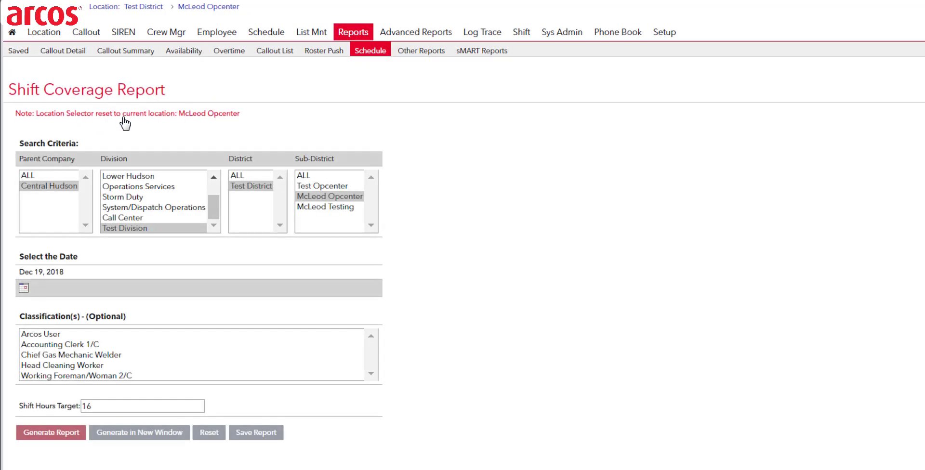
Step: Set the report's division, district and sub-district to Call Center and its date to Dec 23, 2018
click(128, 217)
click(254, 187)
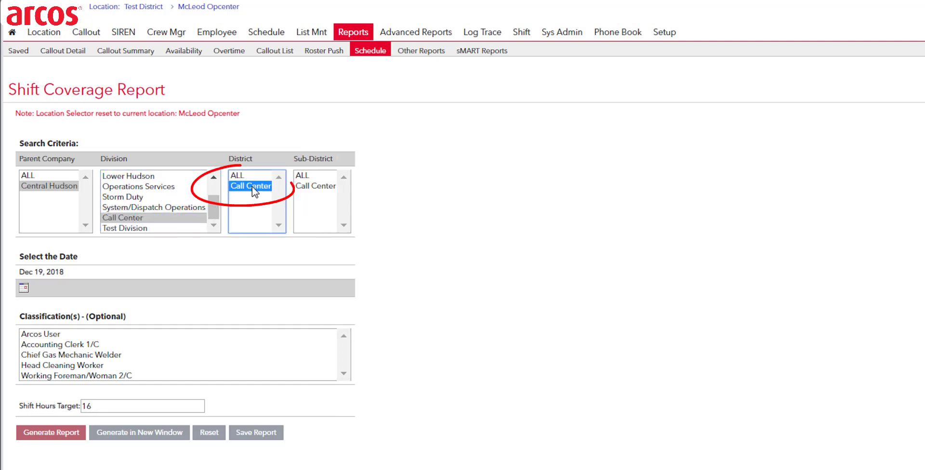
click(308, 187)
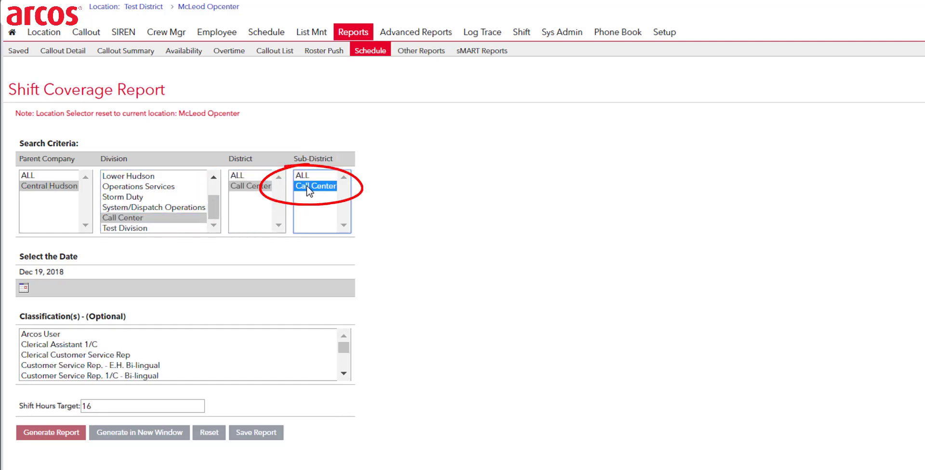
click(22, 288)
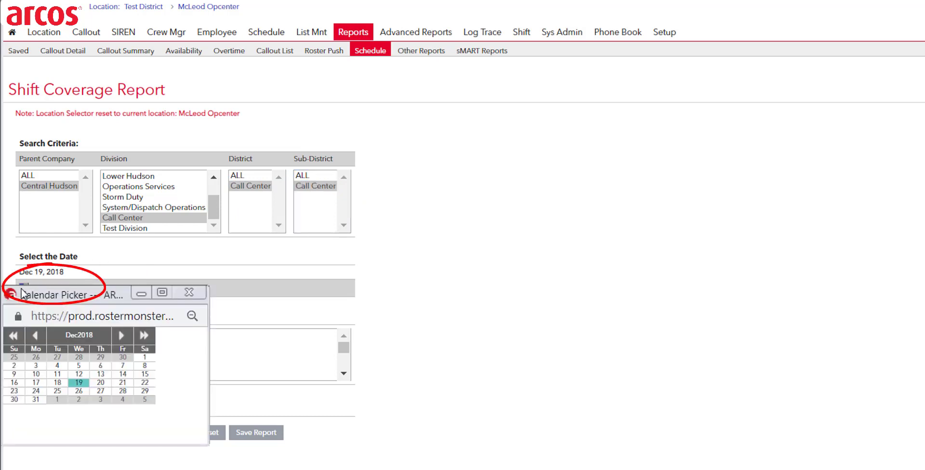
click(13, 390)
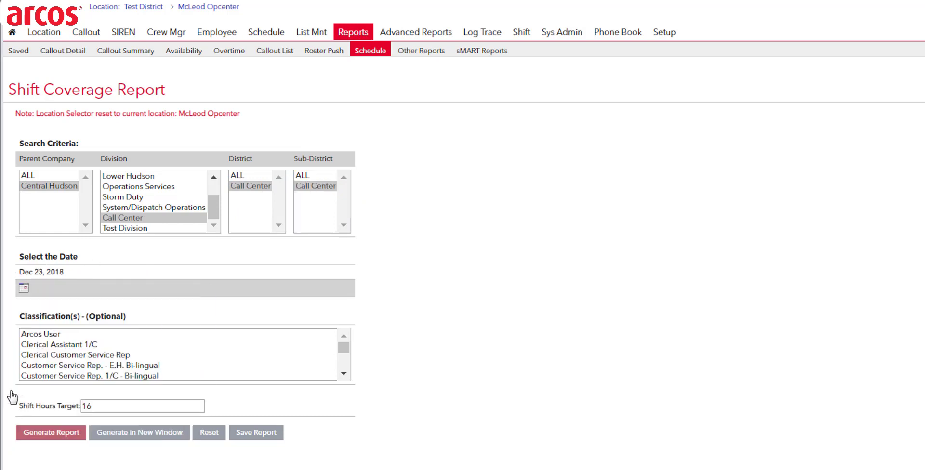
Step: Generate the report for the Clerical Assistant 1/C classification with a shift hours target of 24
click(76, 347)
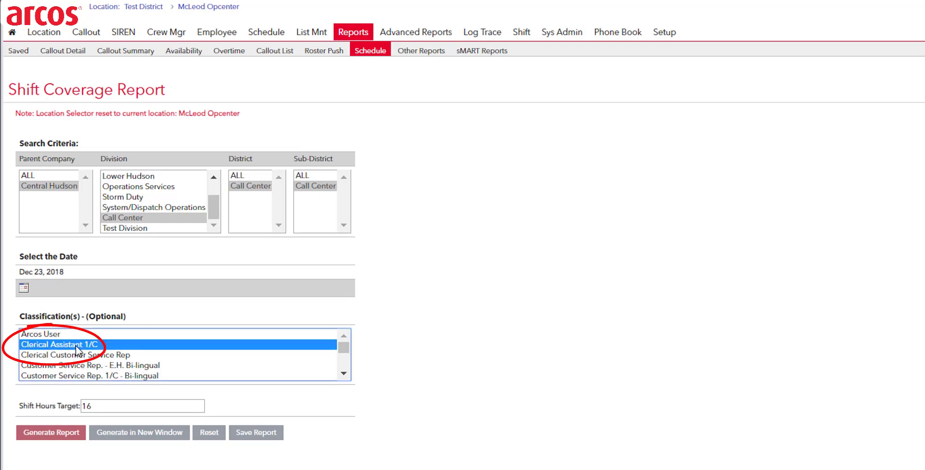
click(102, 406)
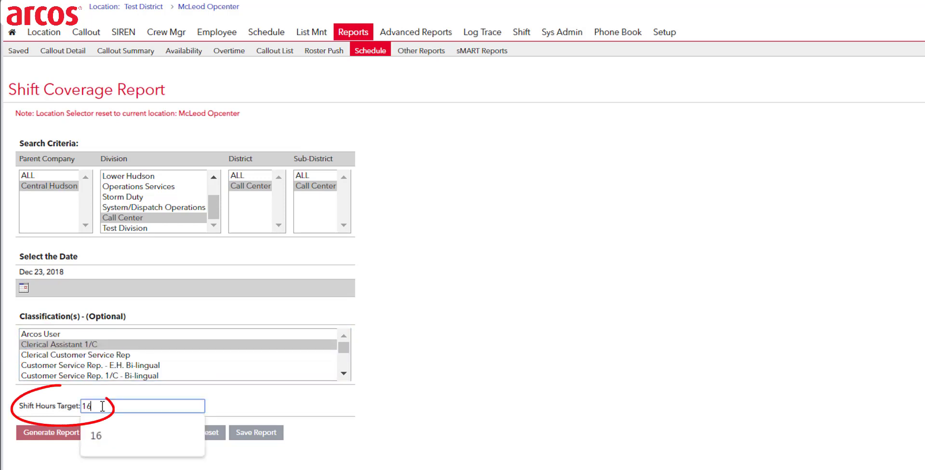
text(16)
double_click(102, 406)
key(BackSpace)
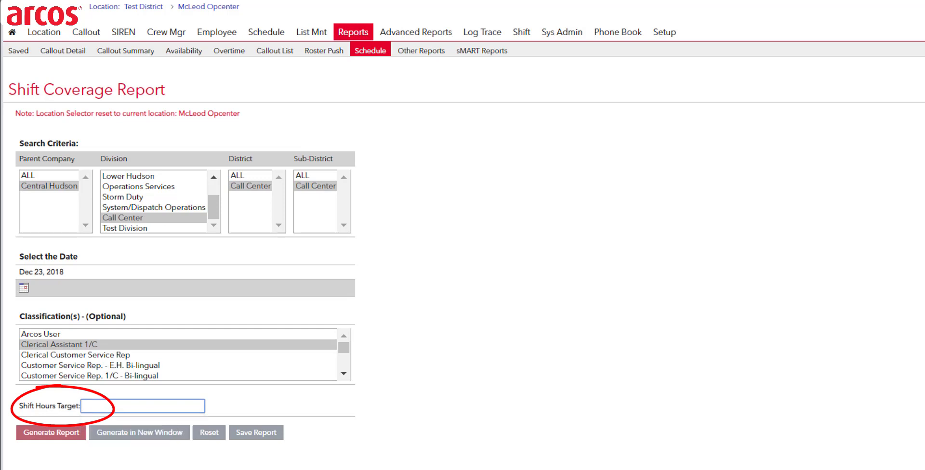
text(24)
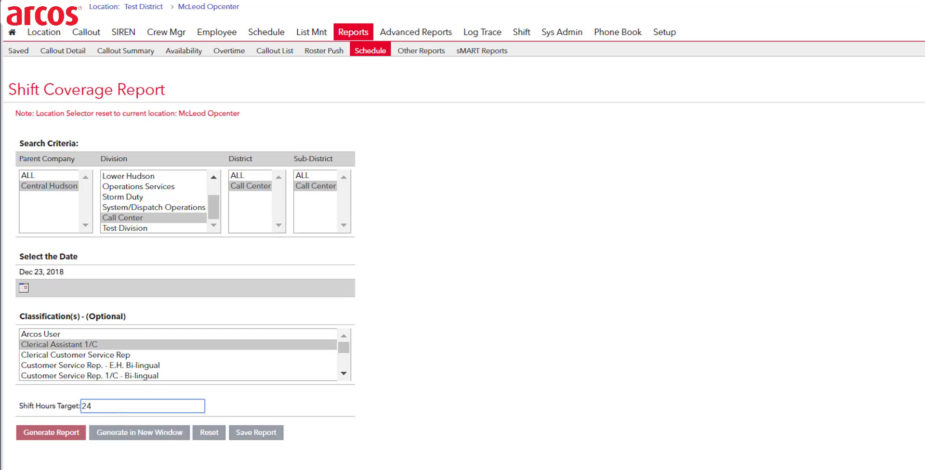
click(48, 434)
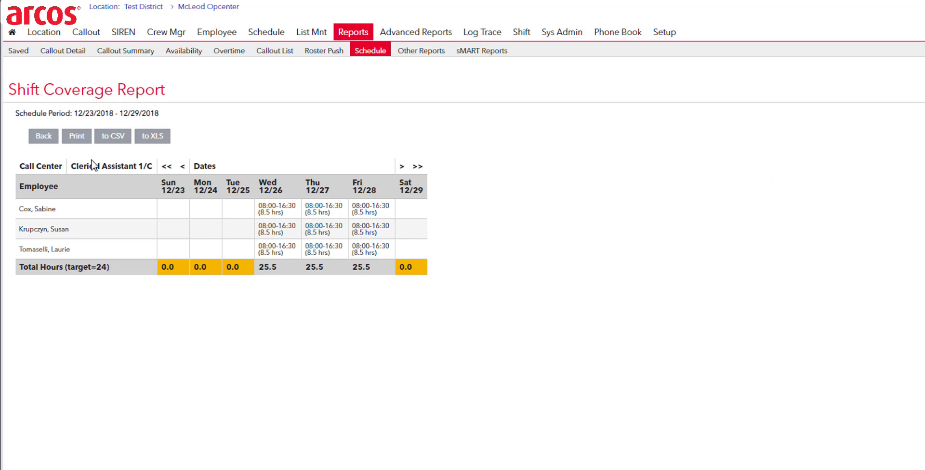
Step: Return to the search criteria and save the report with the description "Clerical Assistant 1/C - Shift Coverage"
click(44, 137)
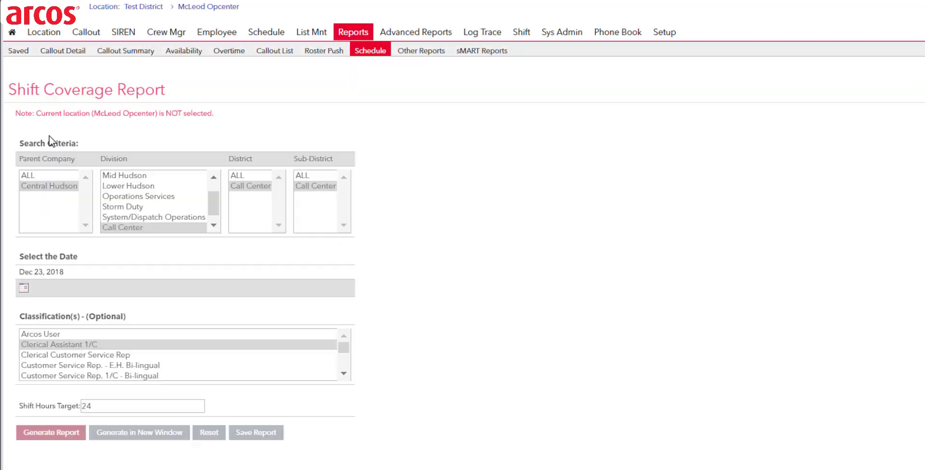
click(254, 434)
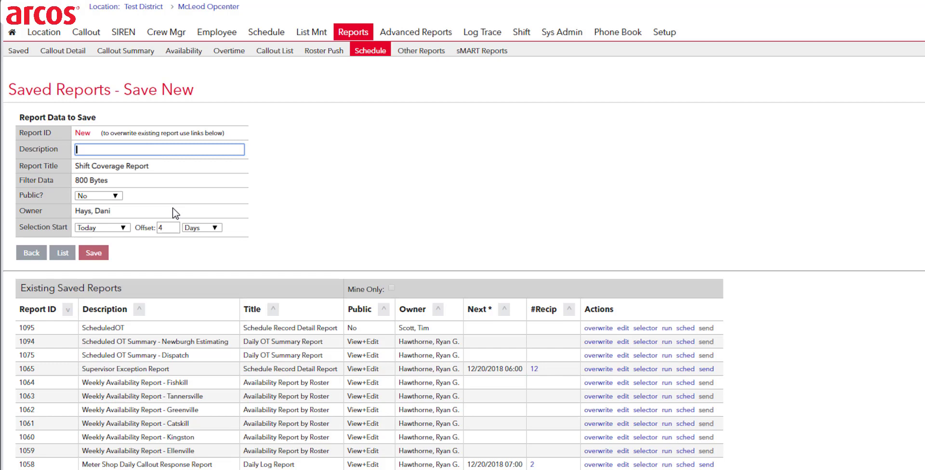
text(Clerical Assistant 1/)
text(C - Shift Coverage)
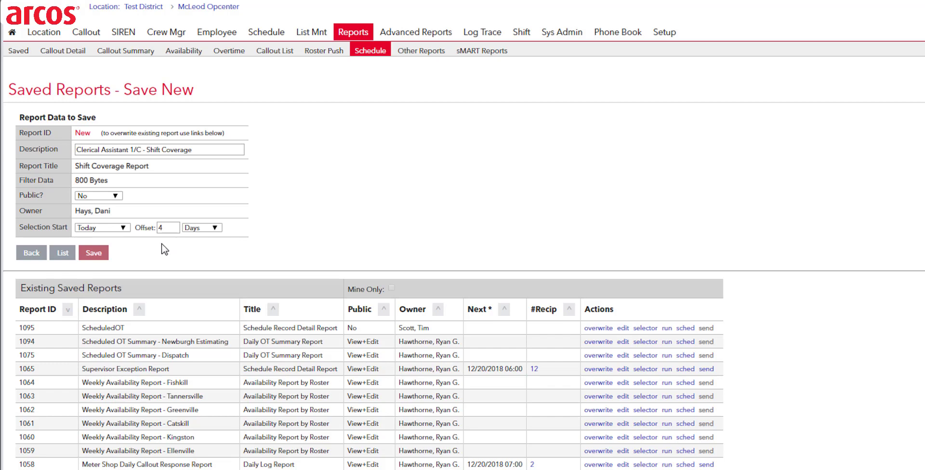
click(94, 254)
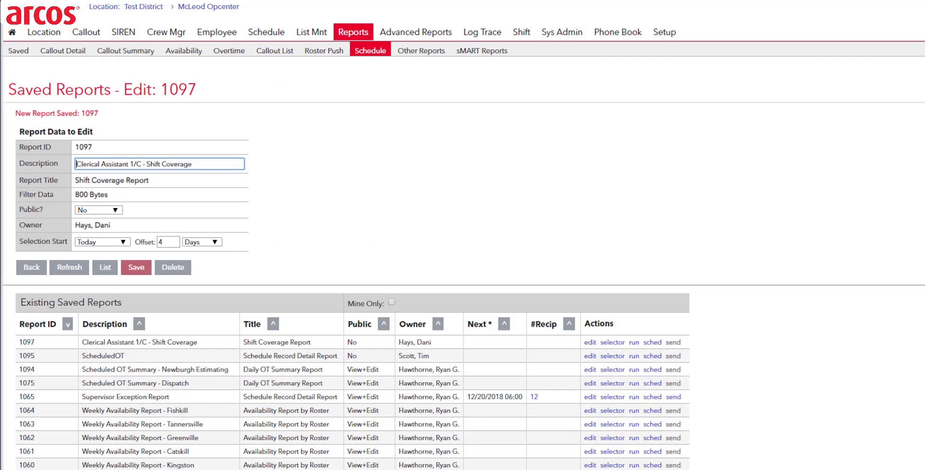
Step: Run the Clerical Assistant 1/C - Shift Coverage report from the list of saved reports
click(12, 32)
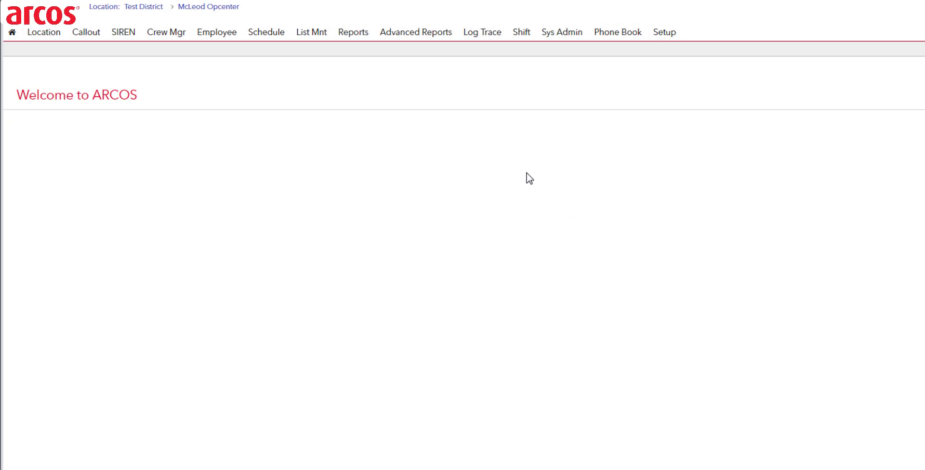
click(362, 38)
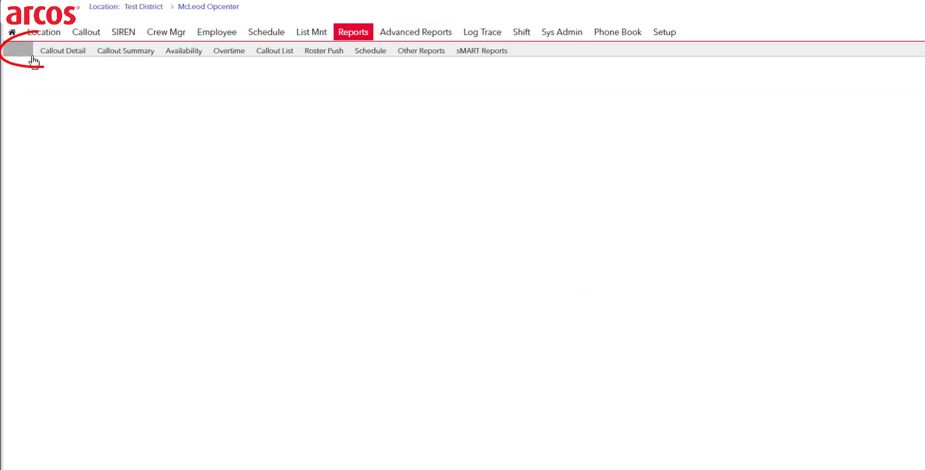
click(19, 52)
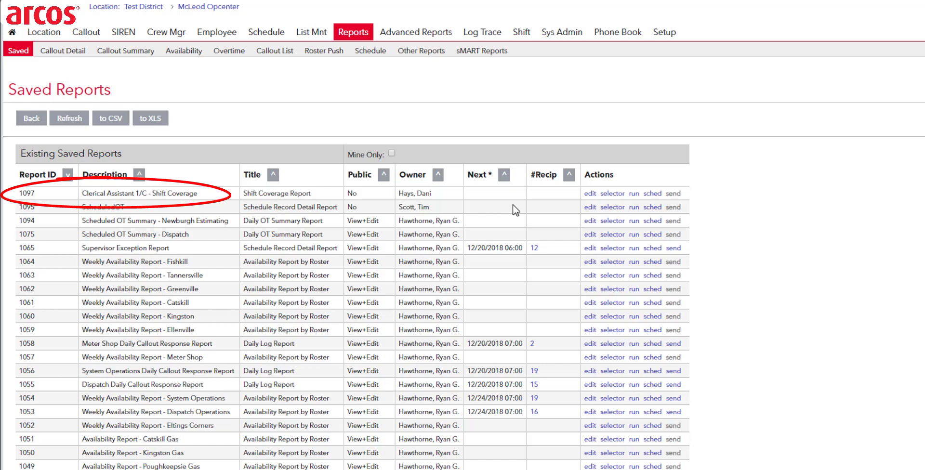
click(634, 193)
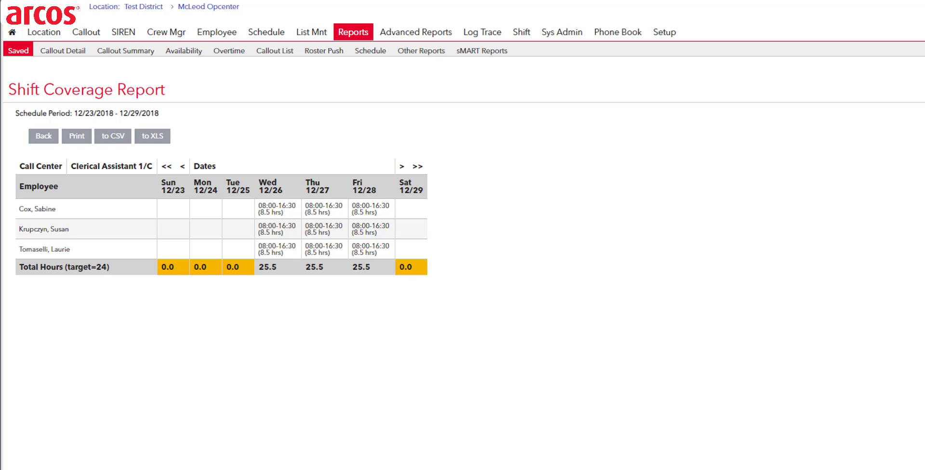
Step: View the report owner's employee record and check its email devices
click(229, 38)
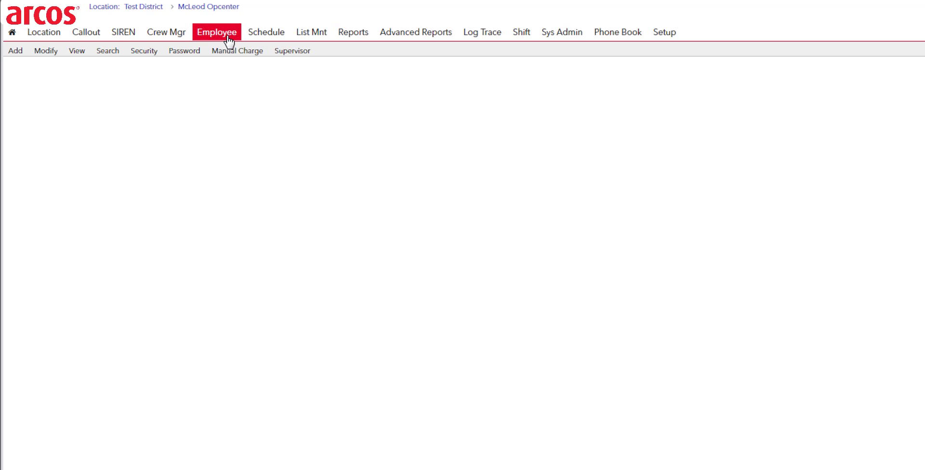
click(75, 54)
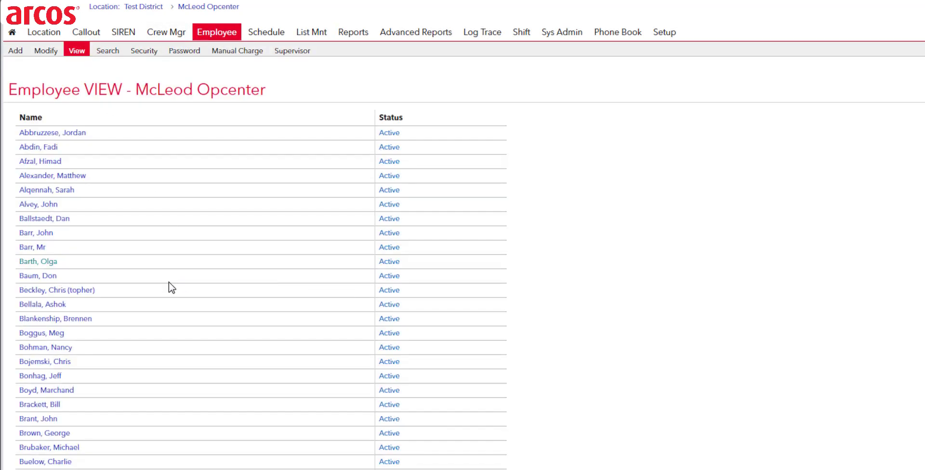
scroll(169, 281, down, 12)
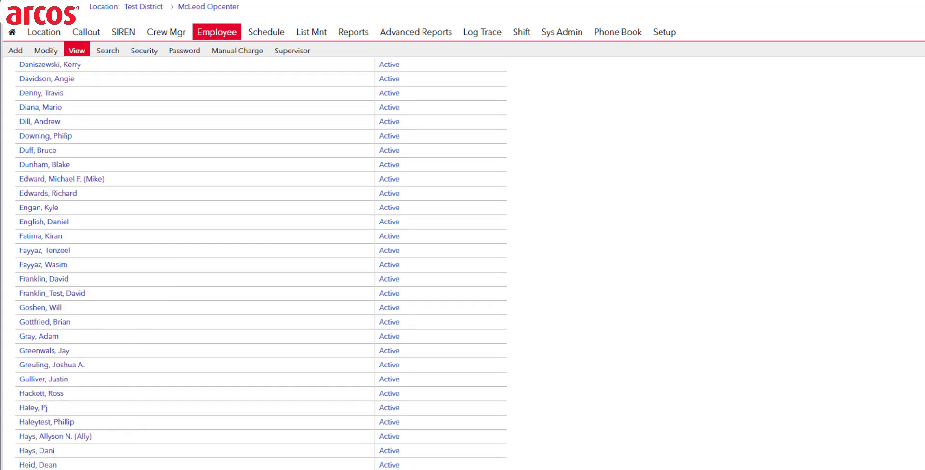
click(32, 451)
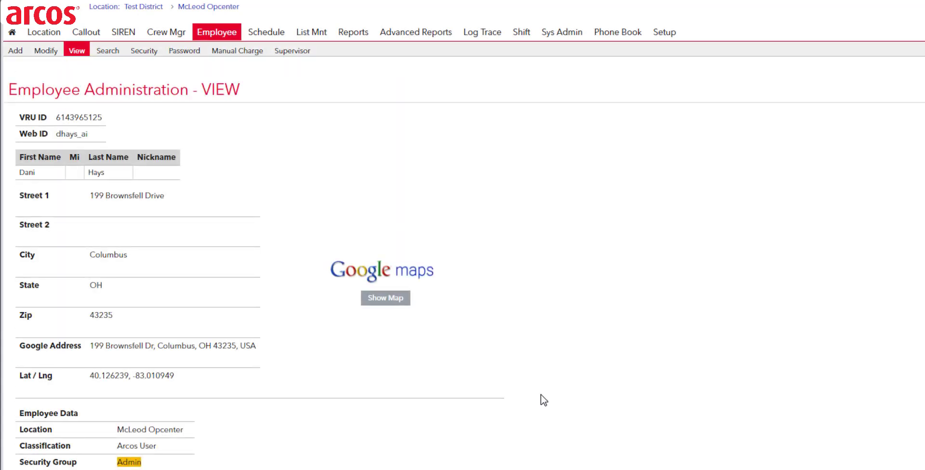
scroll(541, 398, down, 8)
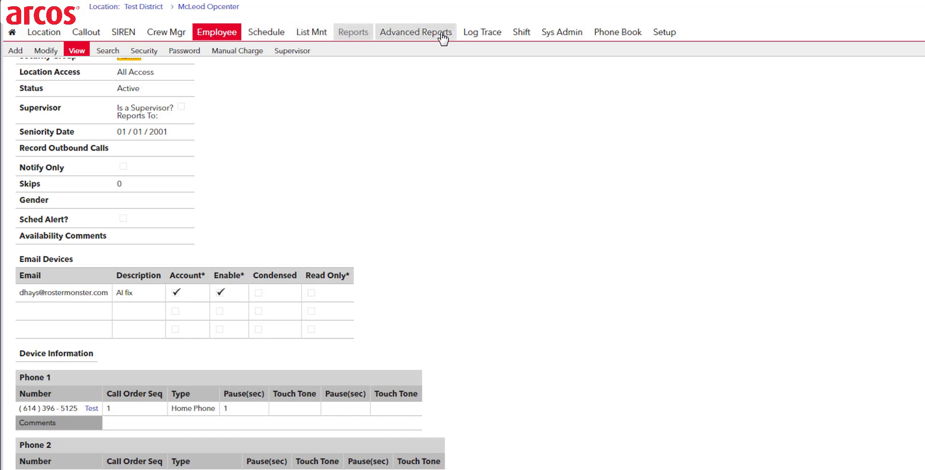
Step: Set the saved Clerical Assistant 1/C - Shift Coverage report's schedule to weekly on Wednesday with a run time of 05:00
click(347, 35)
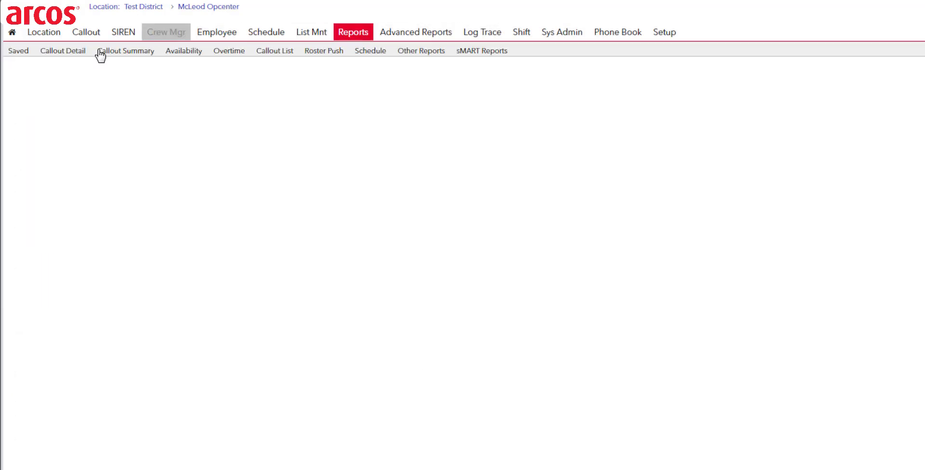
click(17, 52)
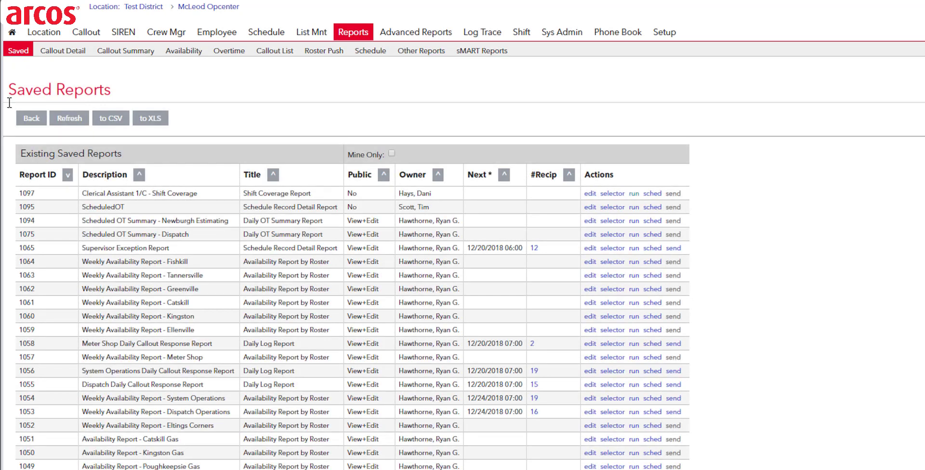
click(652, 194)
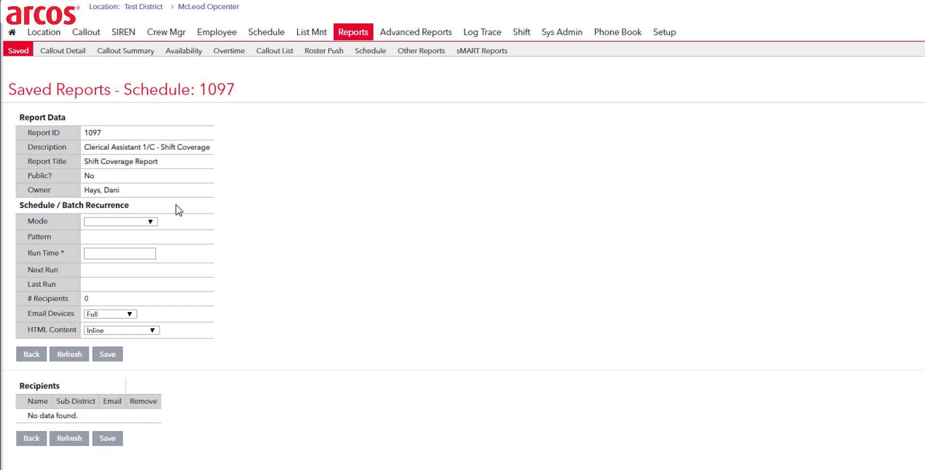
click(148, 222)
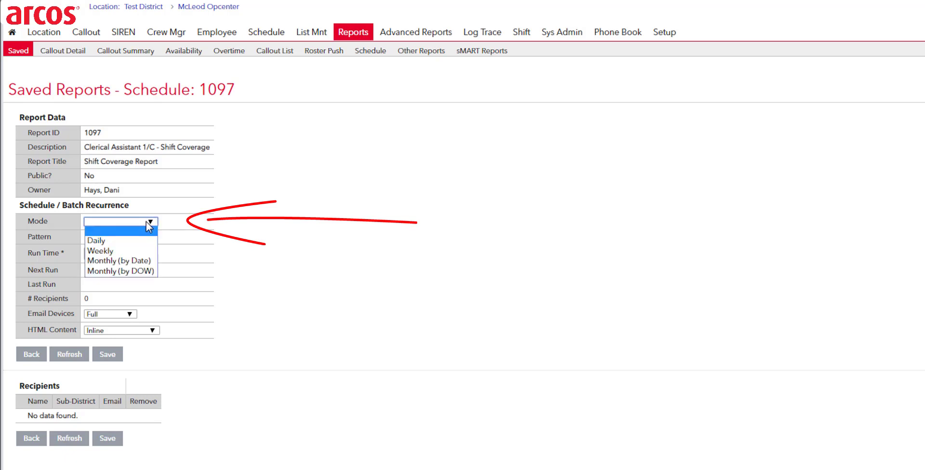
click(108, 251)
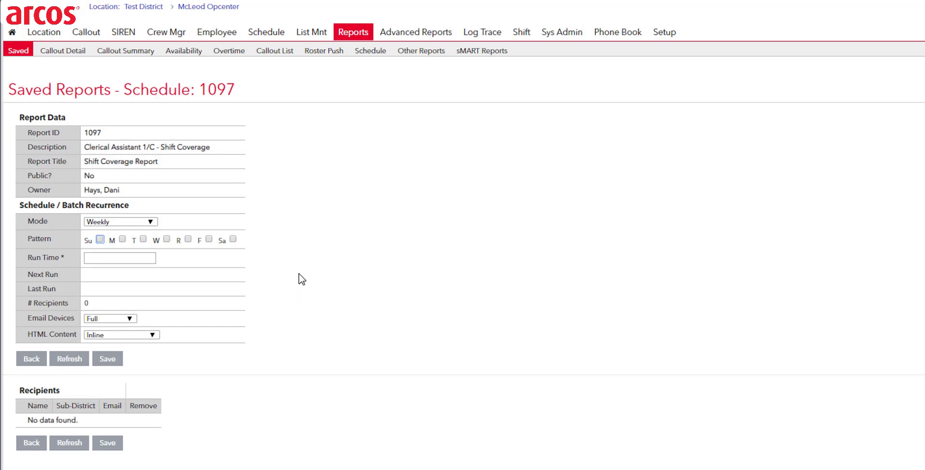
click(169, 239)
click(140, 259)
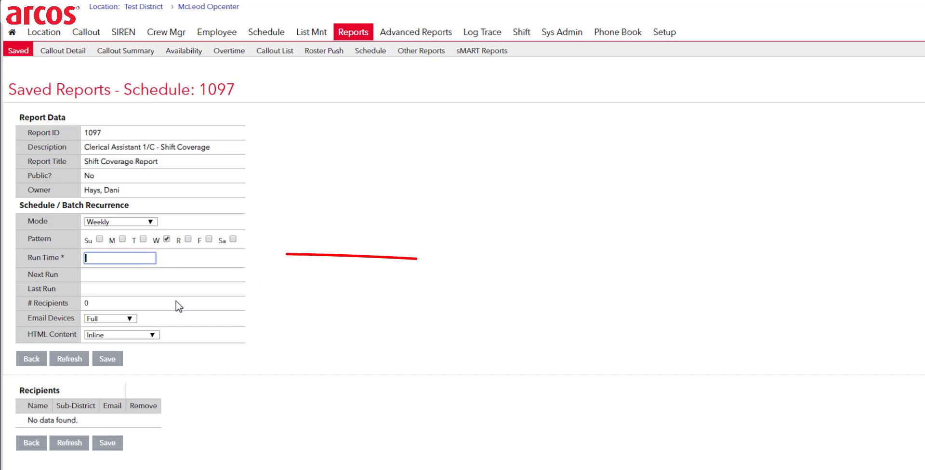
text(05)
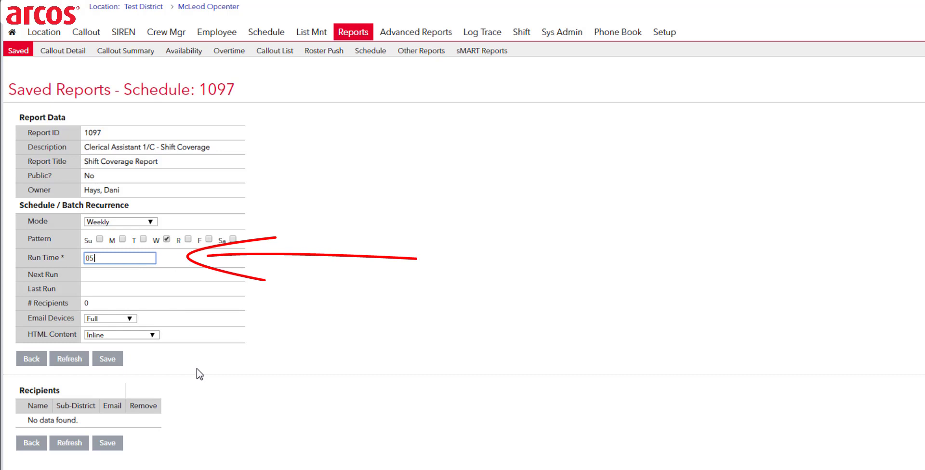
text(:00)
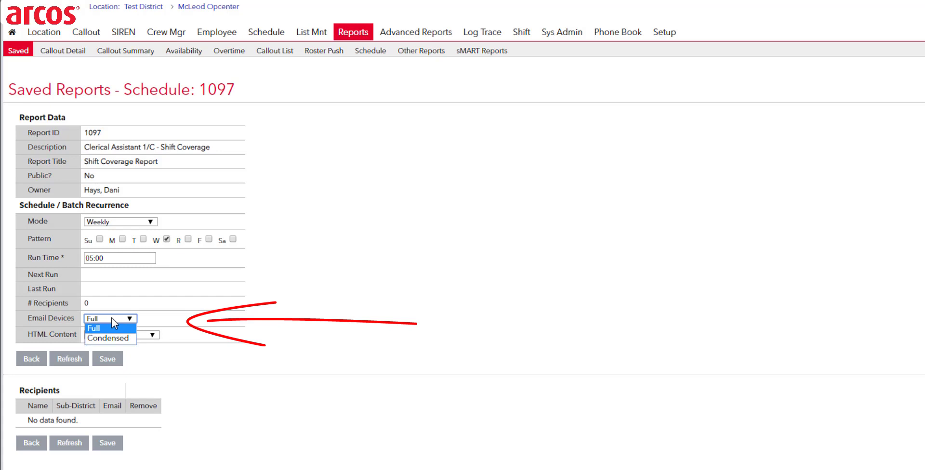
Step: Set the schedule's email devices to Full and its HTML content to Attachment - XLS, and save the schedule
click(111, 328)
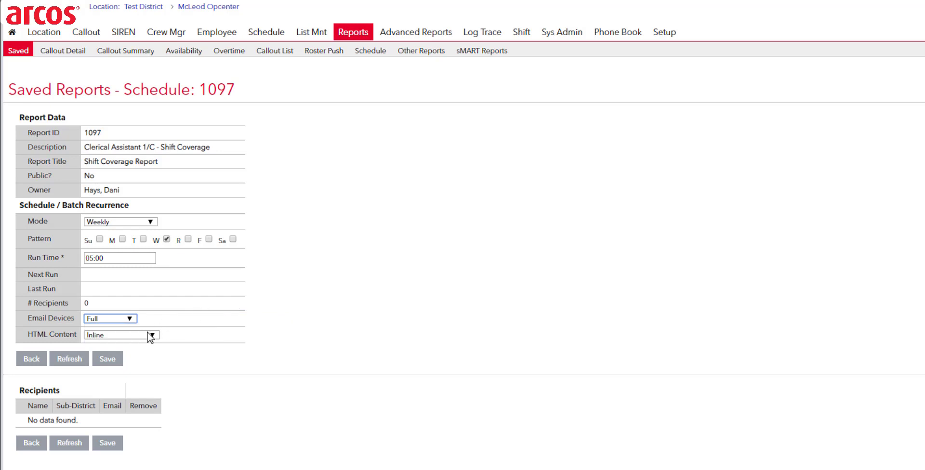
click(117, 334)
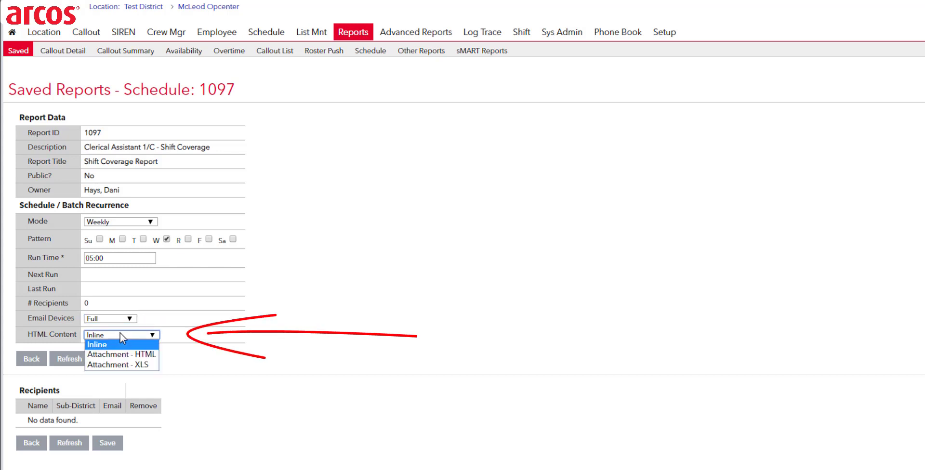
click(117, 365)
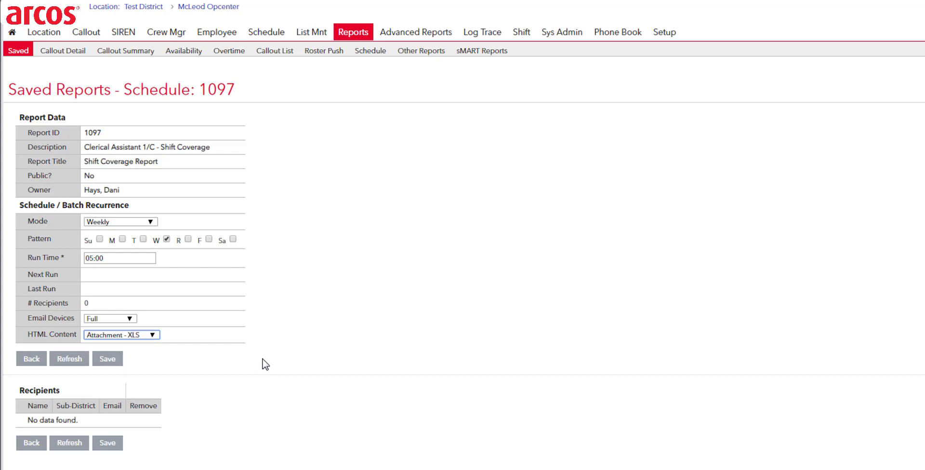
click(106, 360)
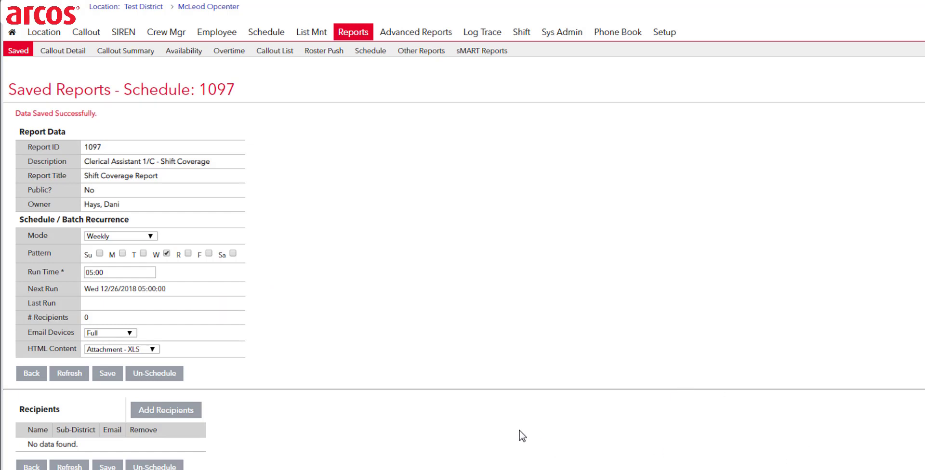
Step: Add the report owner from McLeod Opcenter as a recipient of the scheduled report, save, and return to the schedule
click(162, 410)
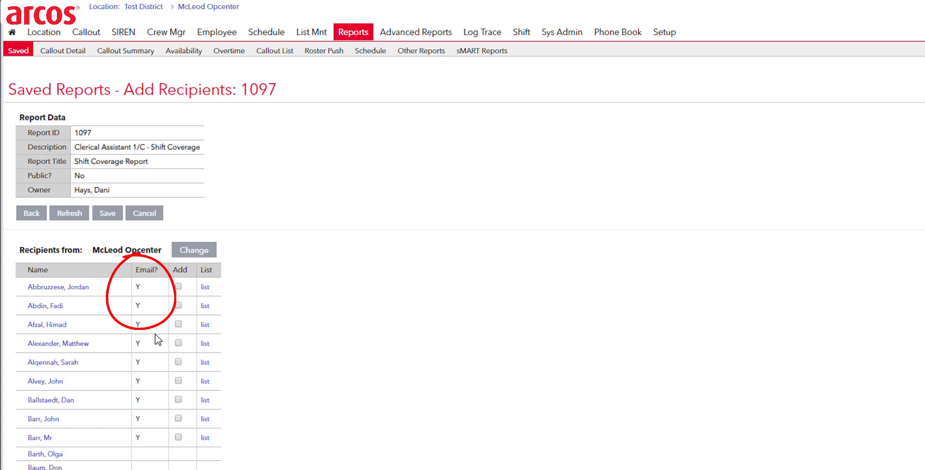
scroll(155, 334, down, 8)
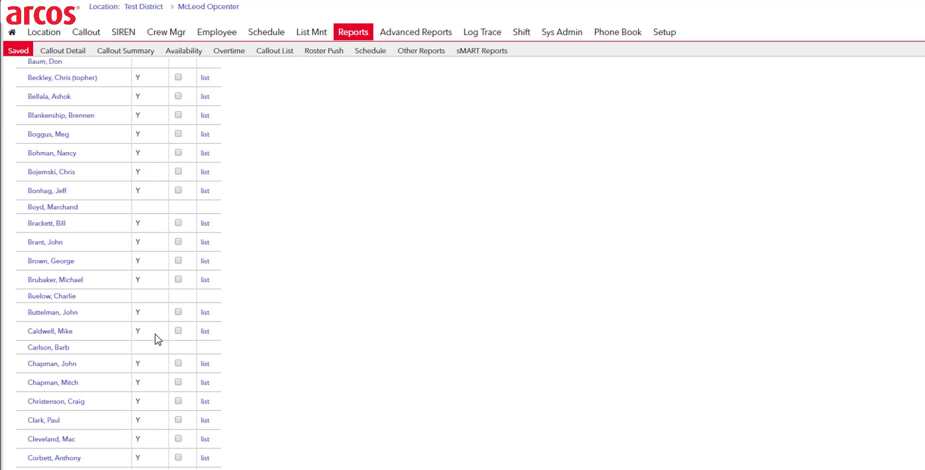
scroll(155, 334, down, 7)
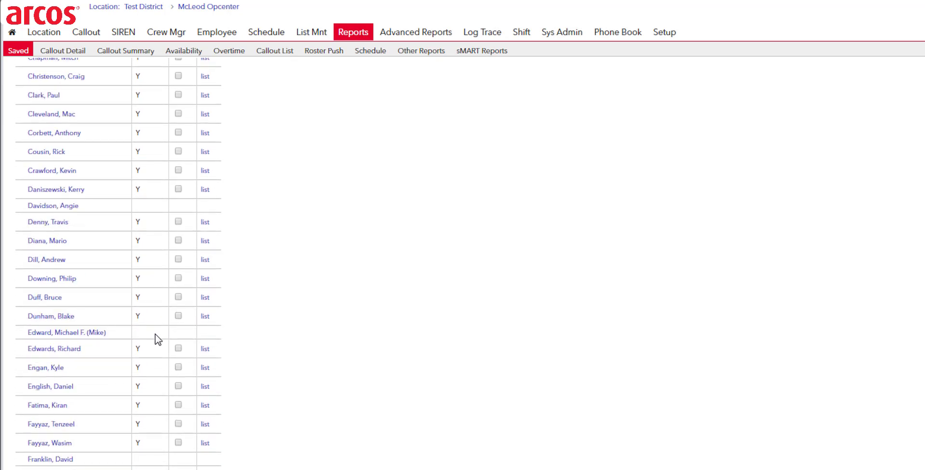
scroll(155, 334, down, 7)
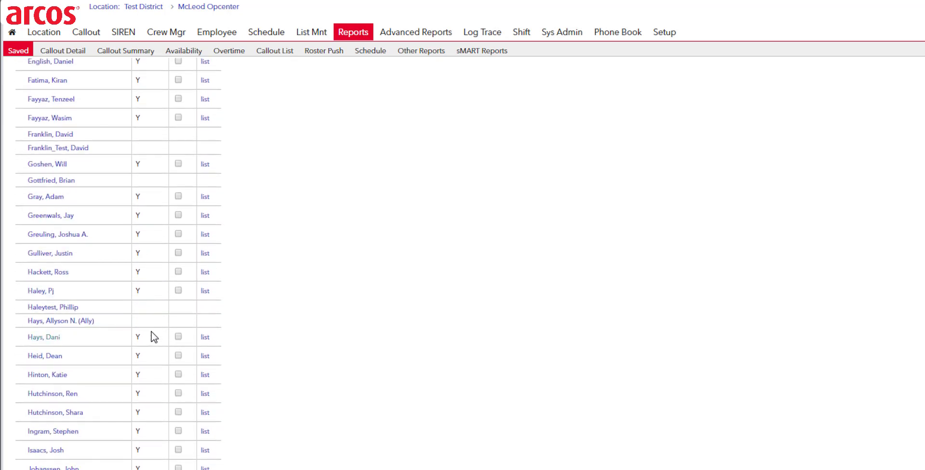
scroll(151, 331, down, 3)
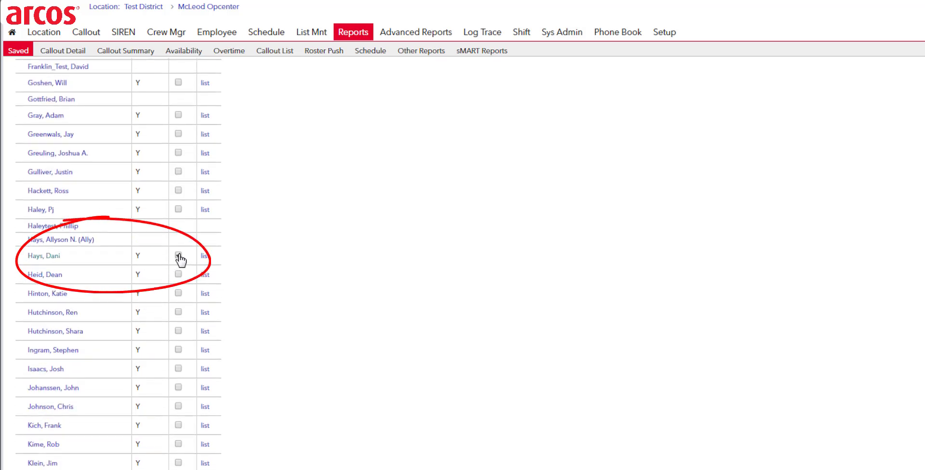
click(178, 256)
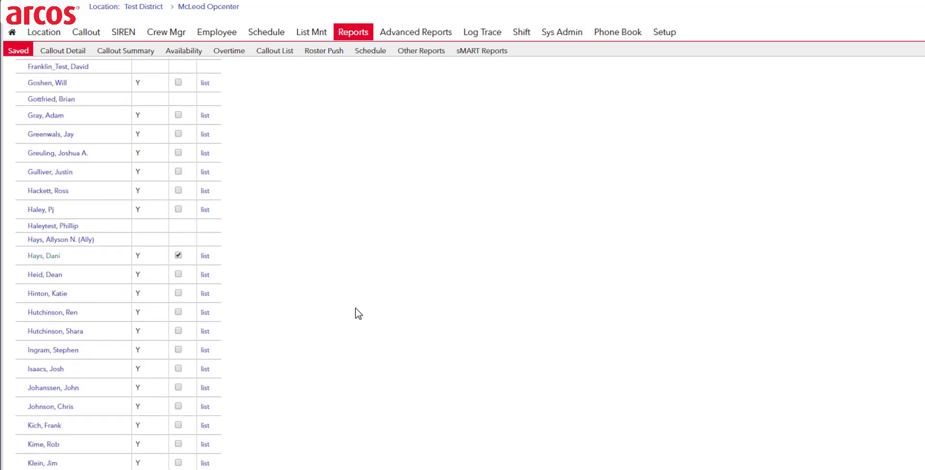
scroll(335, 313, up, 15)
scroll(332, 301, up, 8)
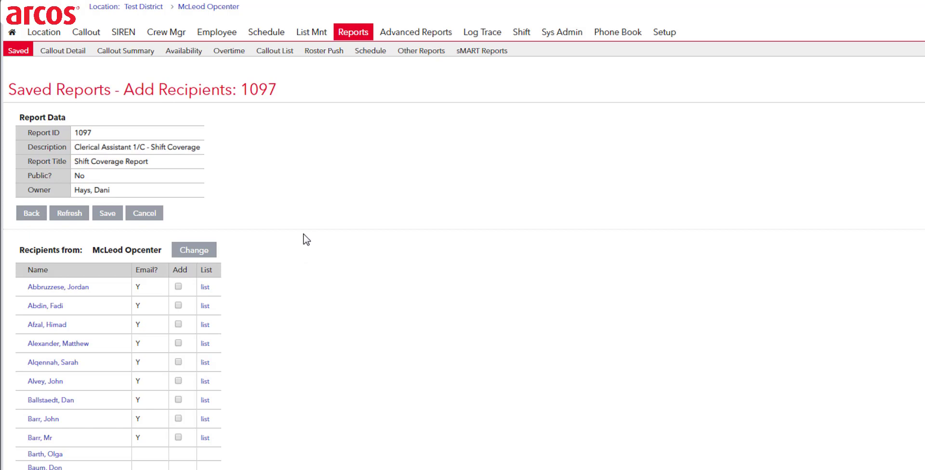
click(112, 218)
click(111, 218)
click(22, 213)
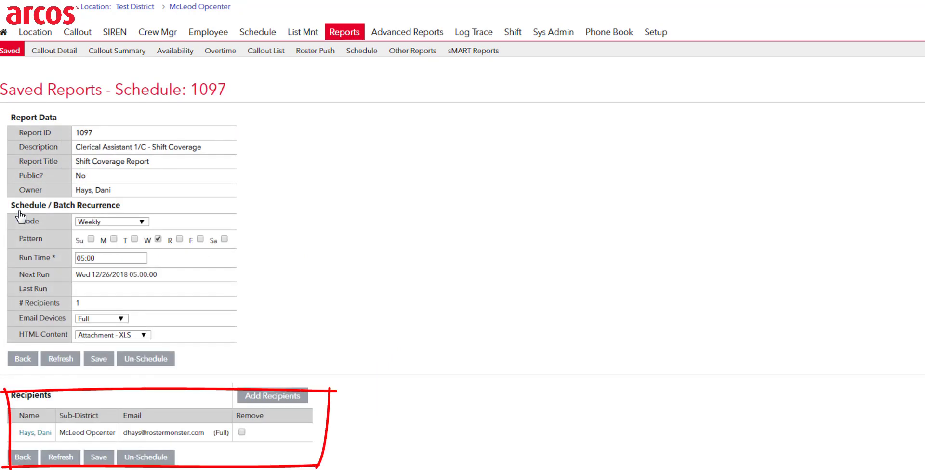